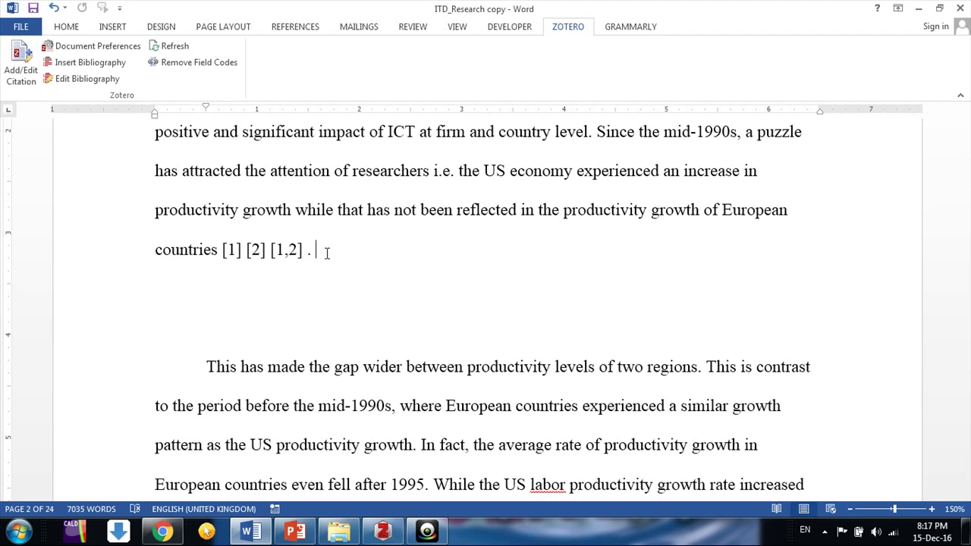
# Browse the Word document's citation style list, then close it without changing anything.
pyautogui.click(64, 52)
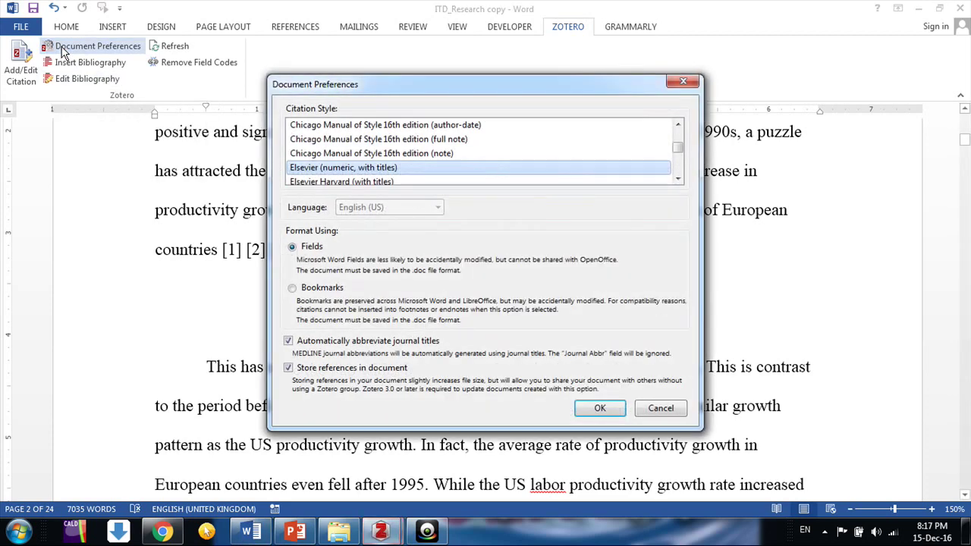
pyautogui.press('Up')
pyautogui.press('Up')
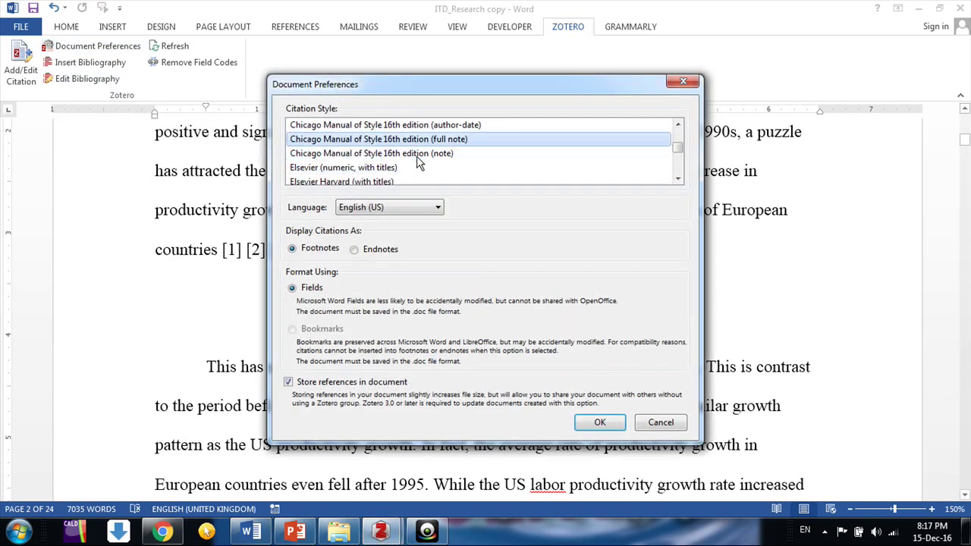
pyautogui.press('Up')
pyautogui.press('Home')
pyautogui.press('Down')
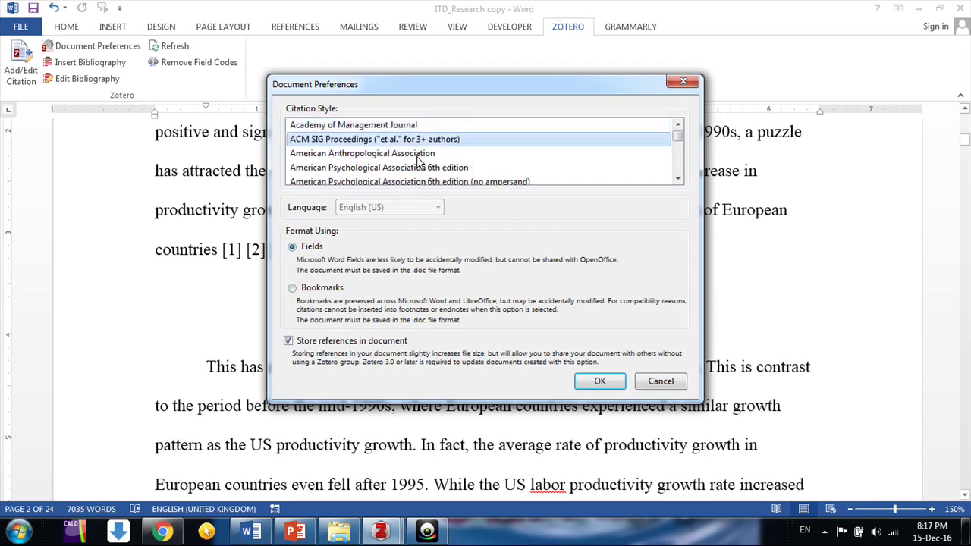
pyautogui.press('Down')
pyautogui.press('Down')
pyautogui.press('Down')
pyautogui.press('Down')
pyautogui.press('Down')
pyautogui.press('Down')
pyautogui.press('Down')
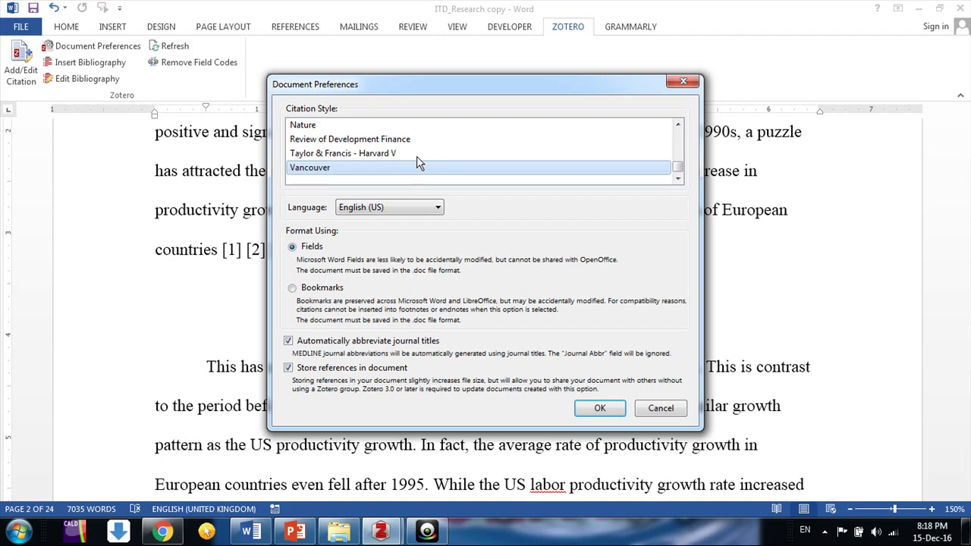
pyautogui.click(661, 408)
# Review the installed citation styles in Zotero's Preferences under Cite.
pyautogui.click(383, 531)
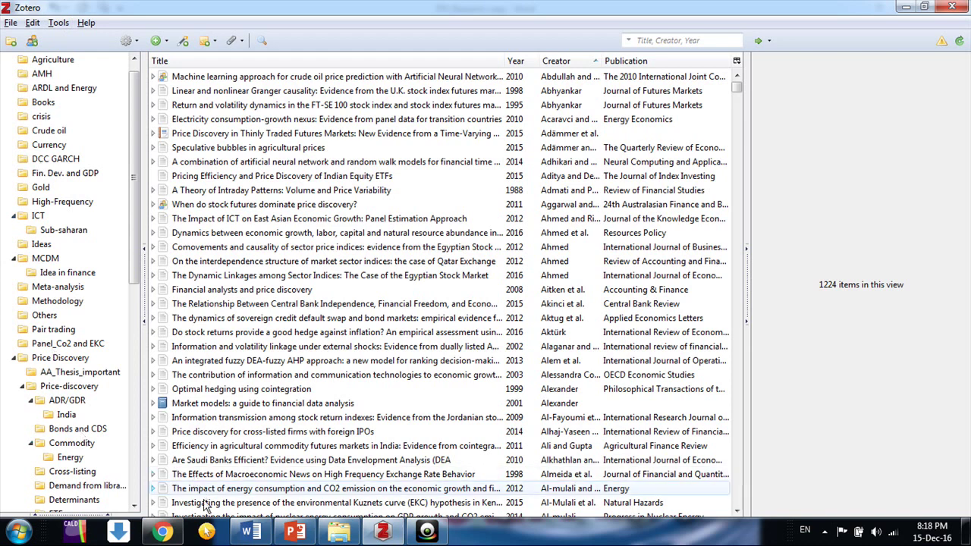
pyautogui.click(216, 534)
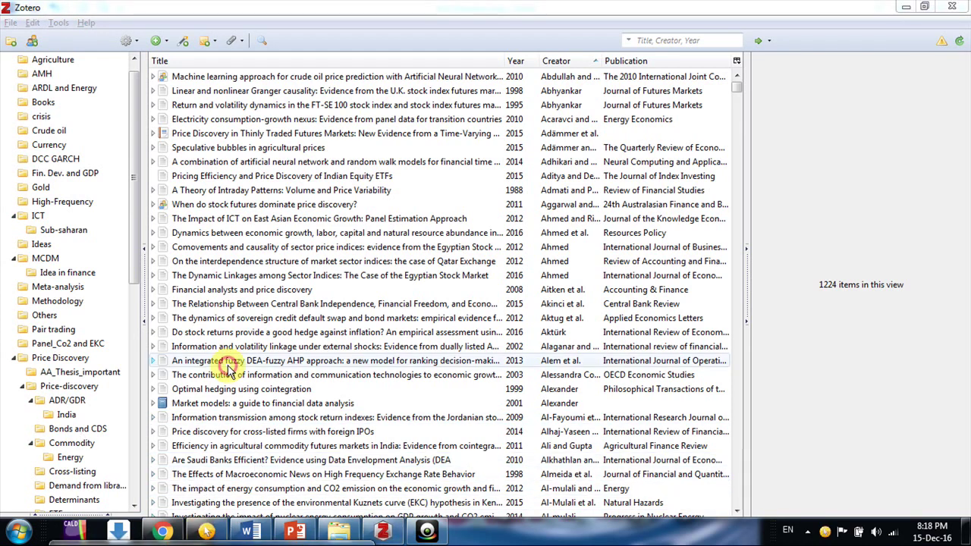
pyautogui.click(59, 24)
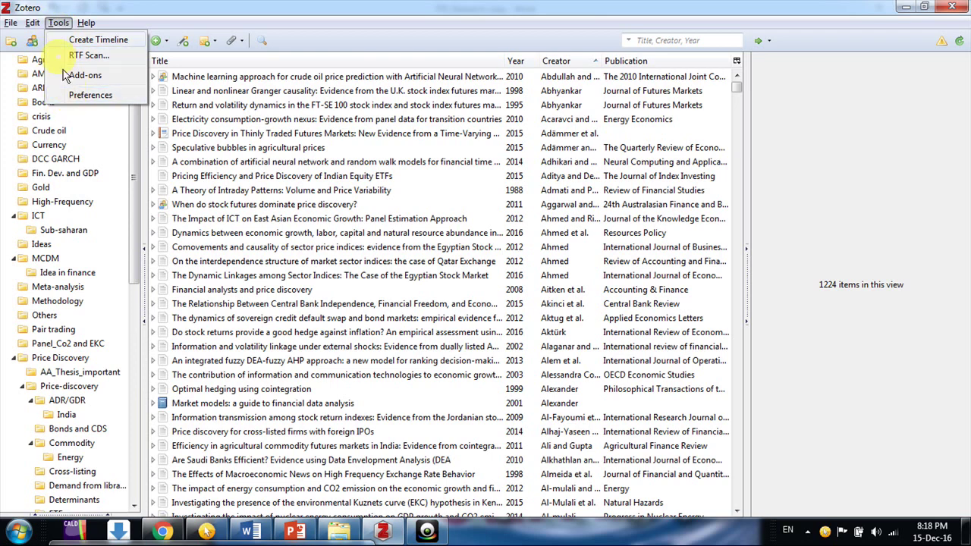
pyautogui.click(90, 95)
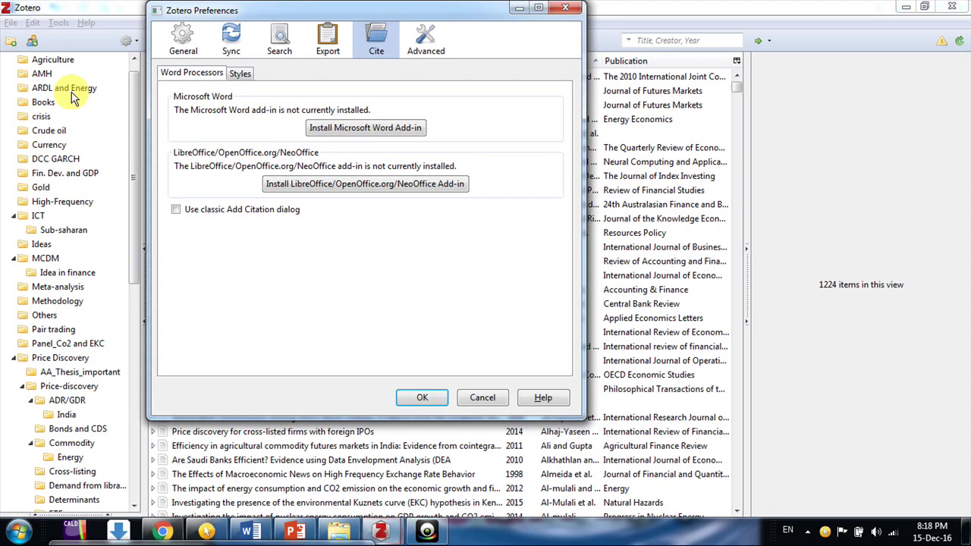
pyautogui.click(238, 73)
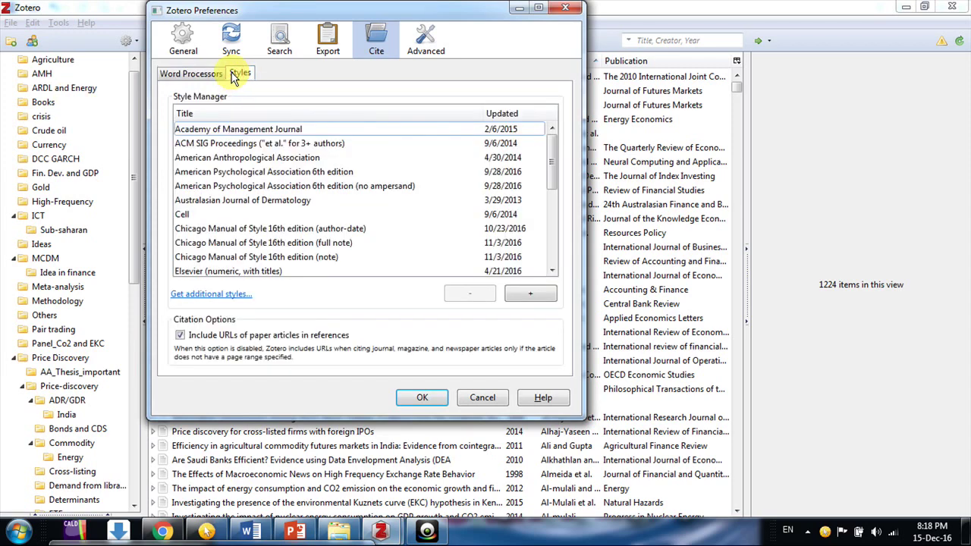
pyautogui.click(256, 144)
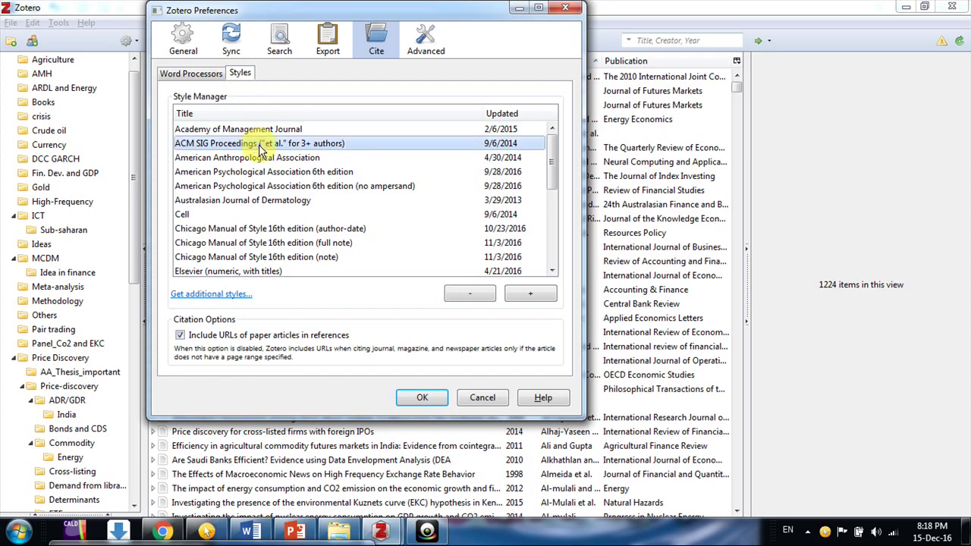
pyautogui.scroll(-4, 258, 148)
pyautogui.scroll(-1, 260, 149)
pyautogui.scroll(5, 258, 150)
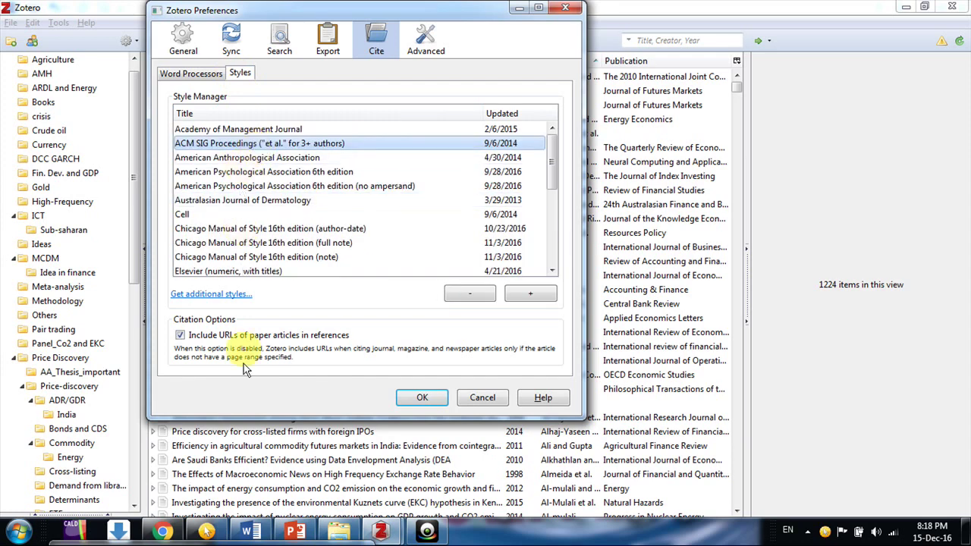
# Search the Zotero Style Repository for 'journal of finance' and download the Journal of Finance style file.
pyautogui.click(175, 296)
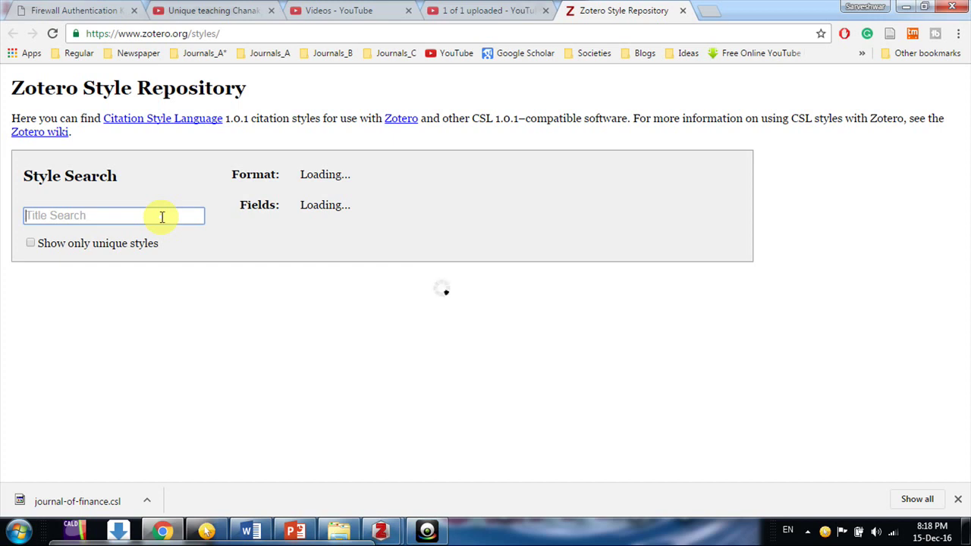
pyautogui.write('journal')
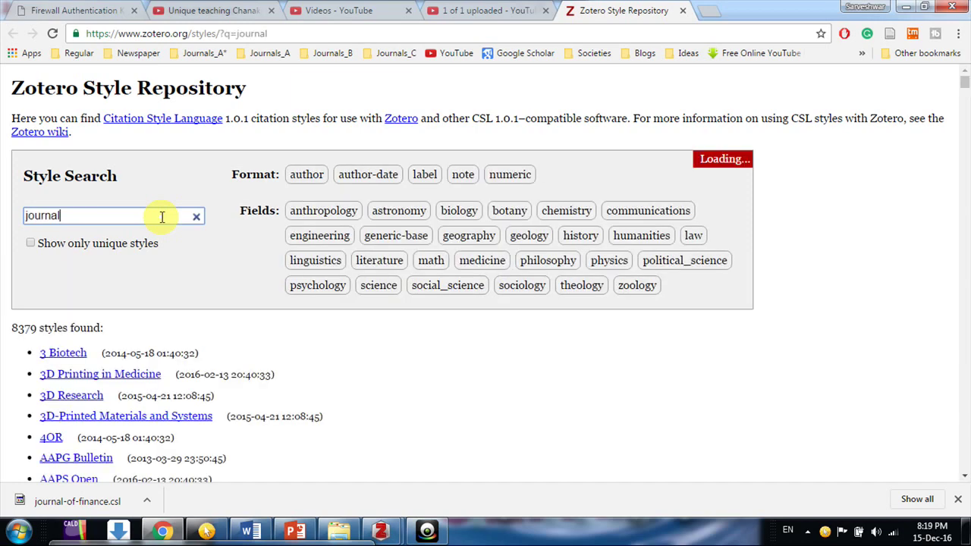
pyautogui.write(' of finance')
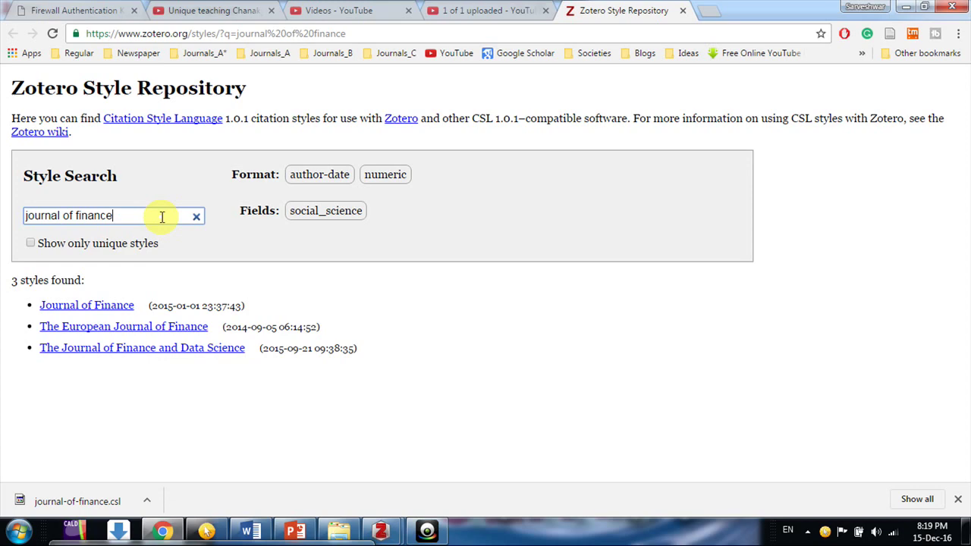
pyautogui.moveTo(53, 306)
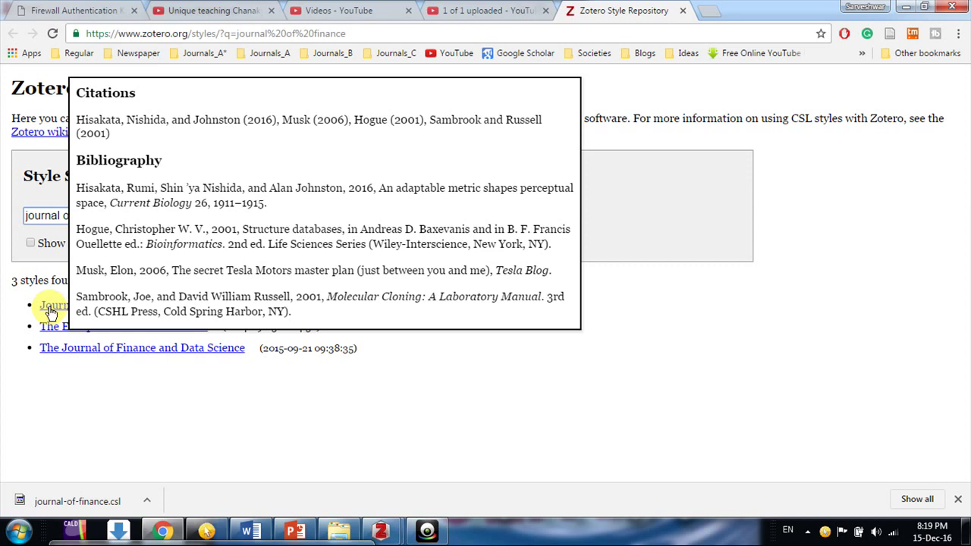
pyautogui.click(50, 309)
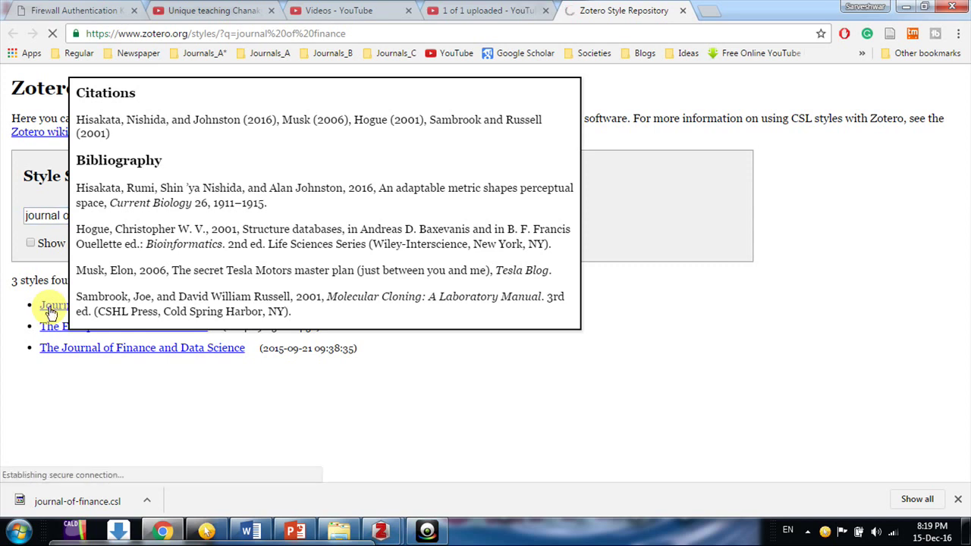
pyautogui.click(75, 489)
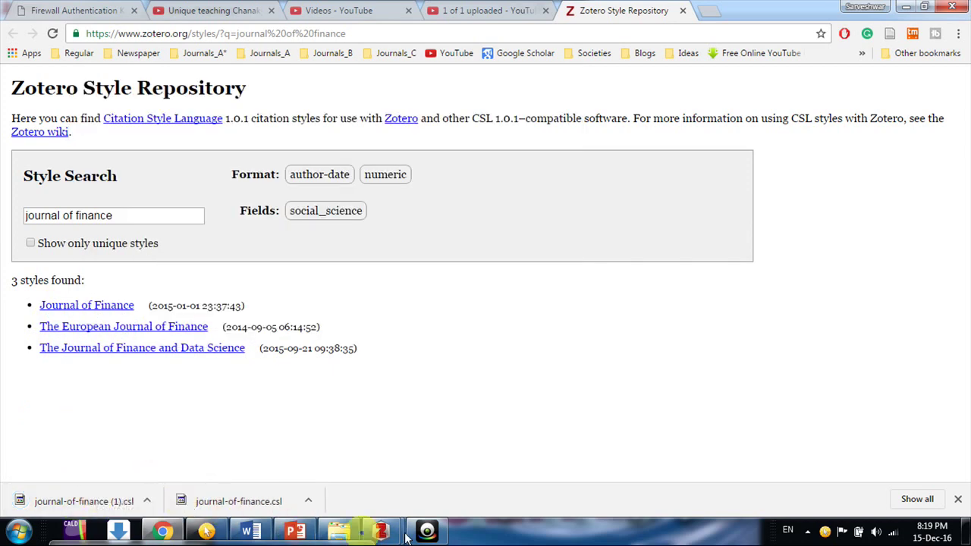
pyautogui.moveTo(380, 529)
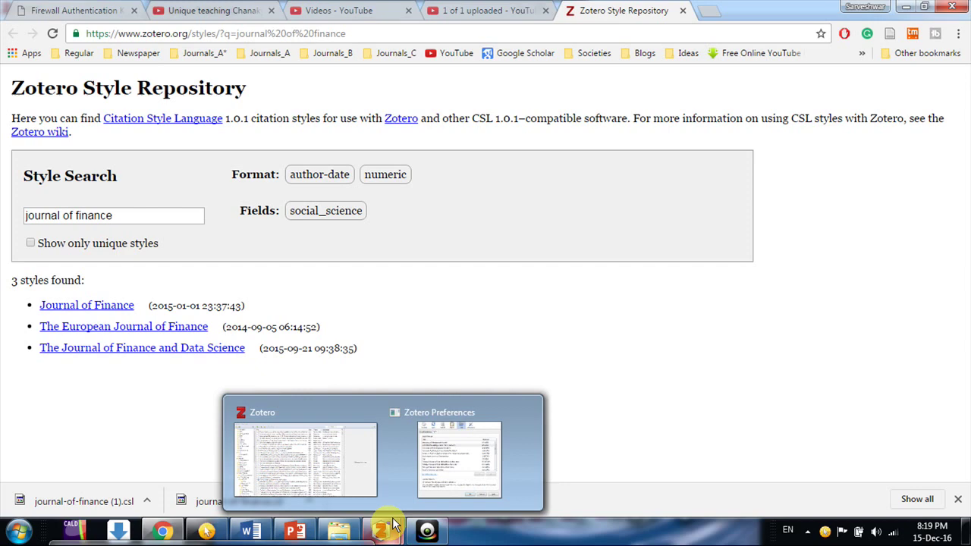
# Install the style from Downloads > journal-of-finance (1).csl into Zotero's style manager.
pyautogui.click(422, 473)
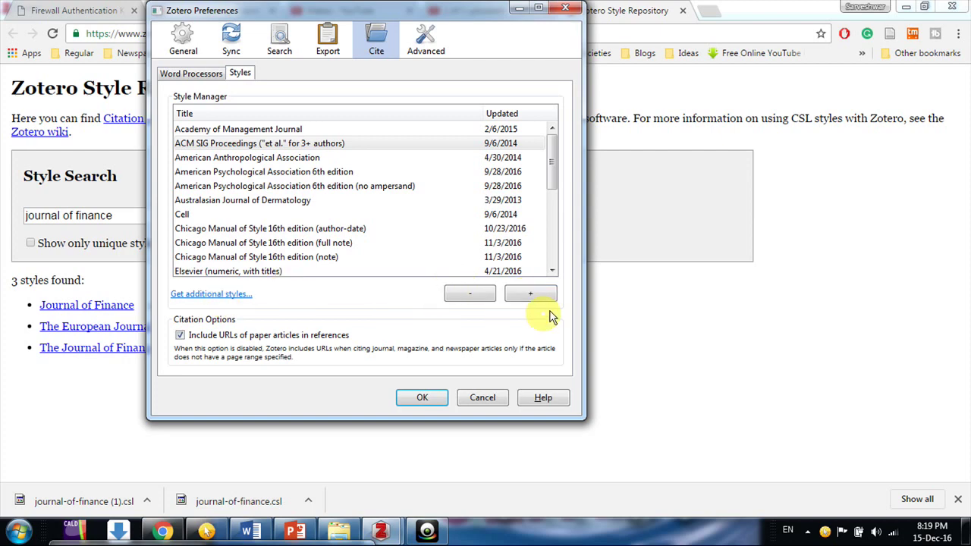
pyautogui.click(527, 294)
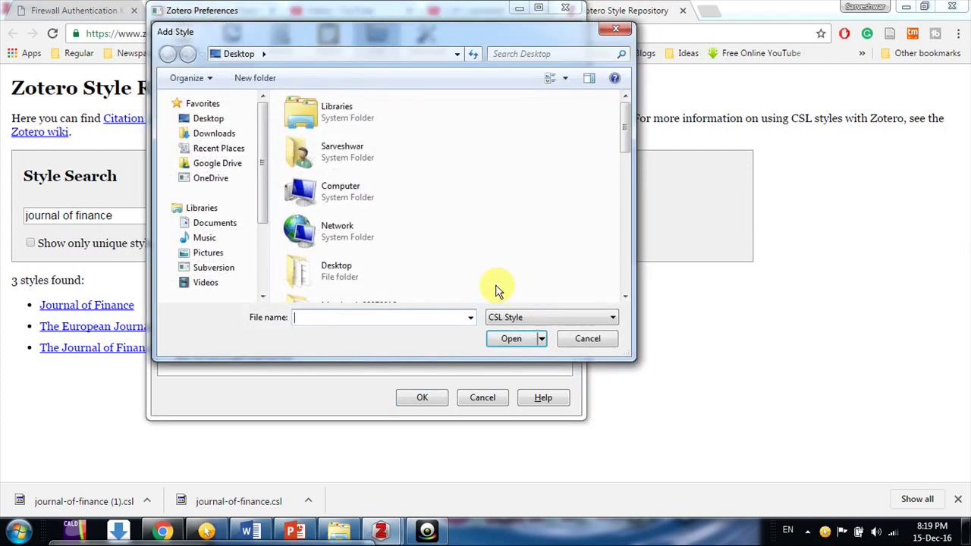
pyautogui.click(203, 141)
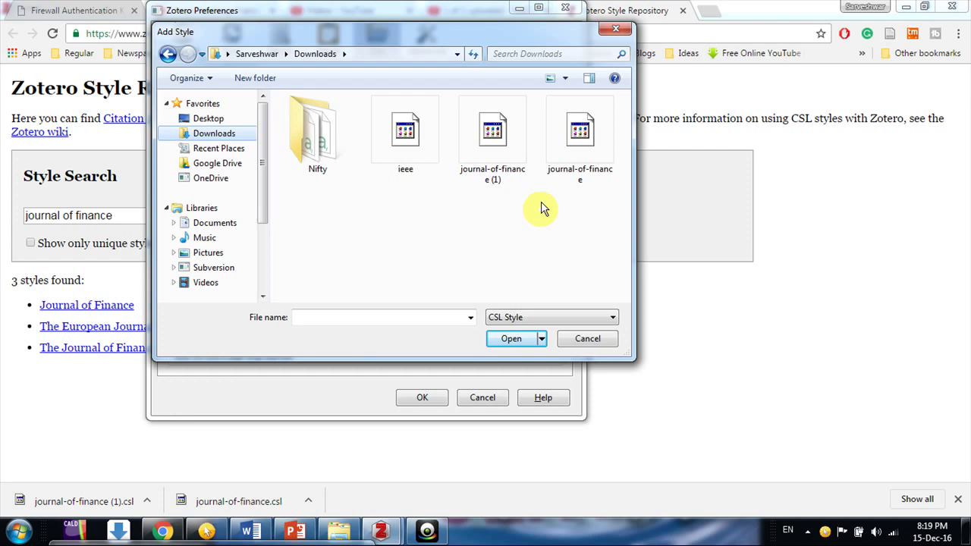
pyautogui.click(529, 139)
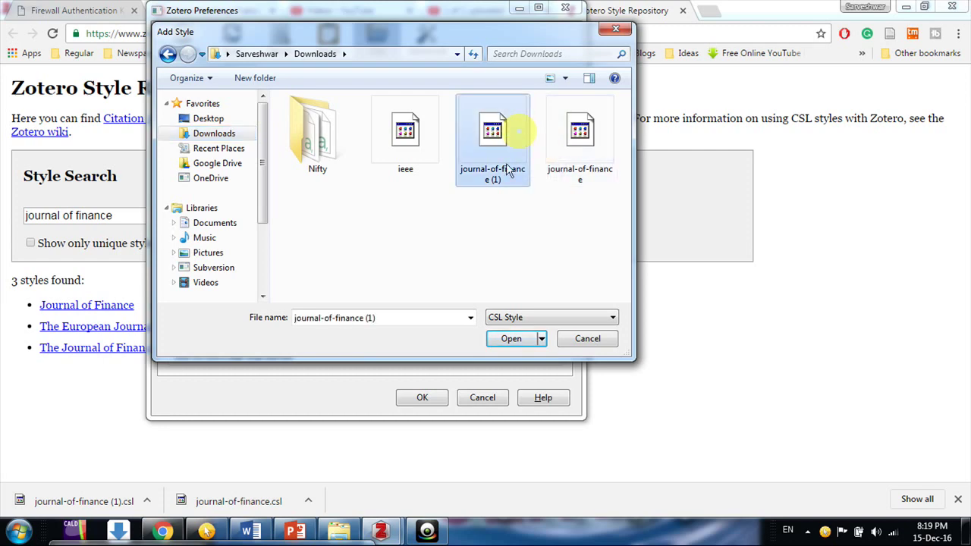
pyautogui.click(501, 340)
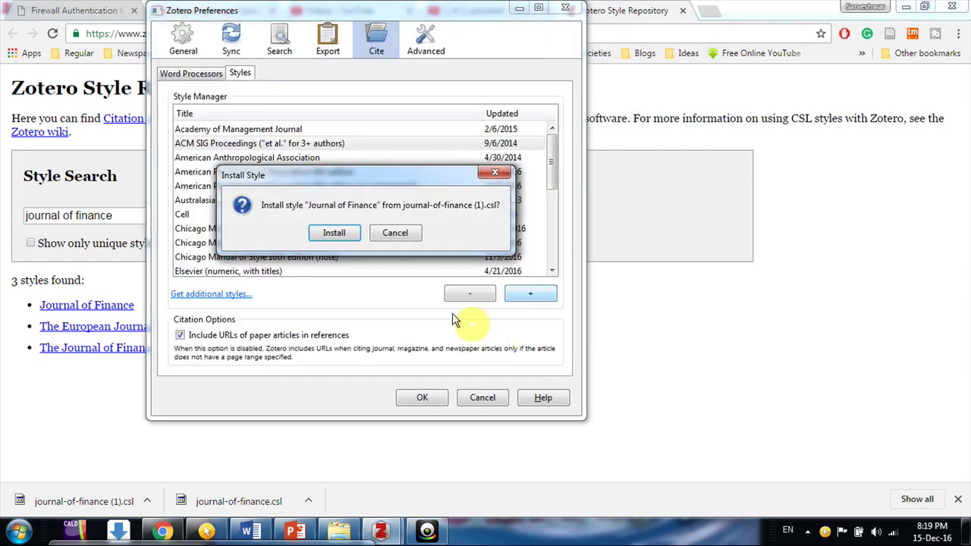
pyautogui.click(334, 233)
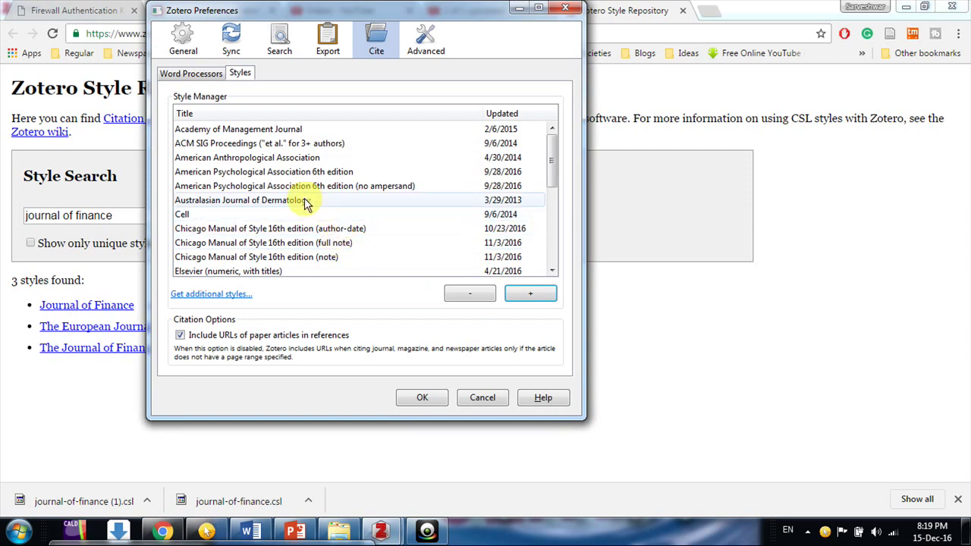
# Confirm Journal of Finance is listed among installed styles and close the preferences.
pyautogui.scroll(-5, 294, 247)
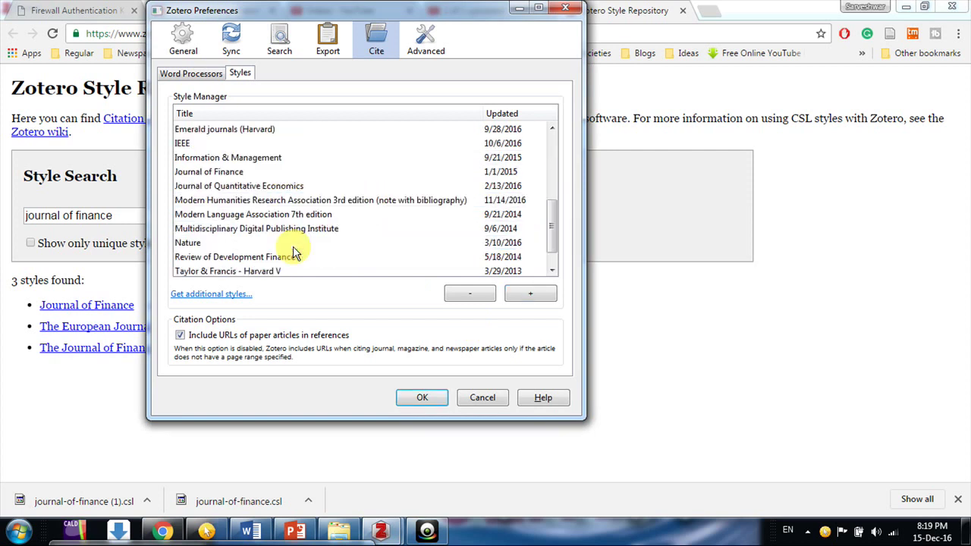
pyautogui.scroll(-1, 295, 253)
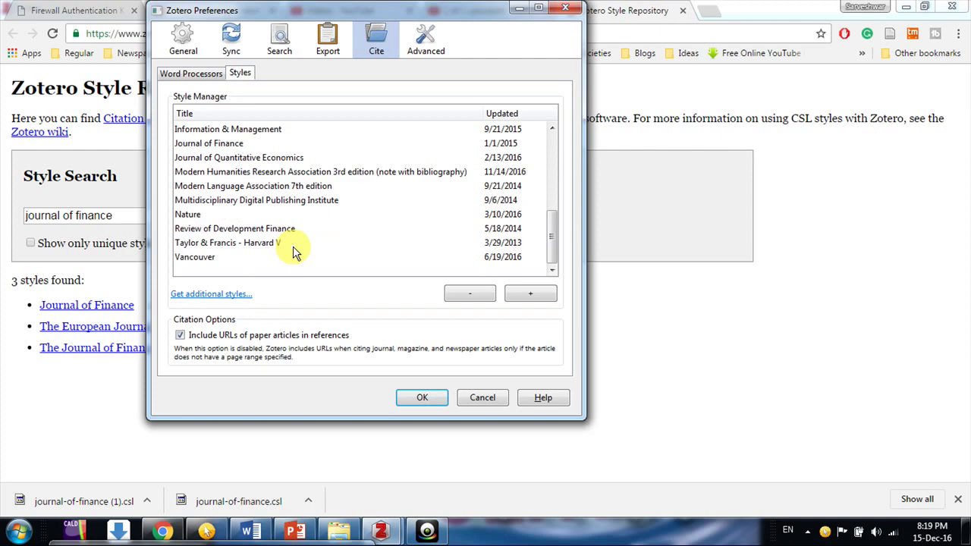
pyautogui.click(251, 145)
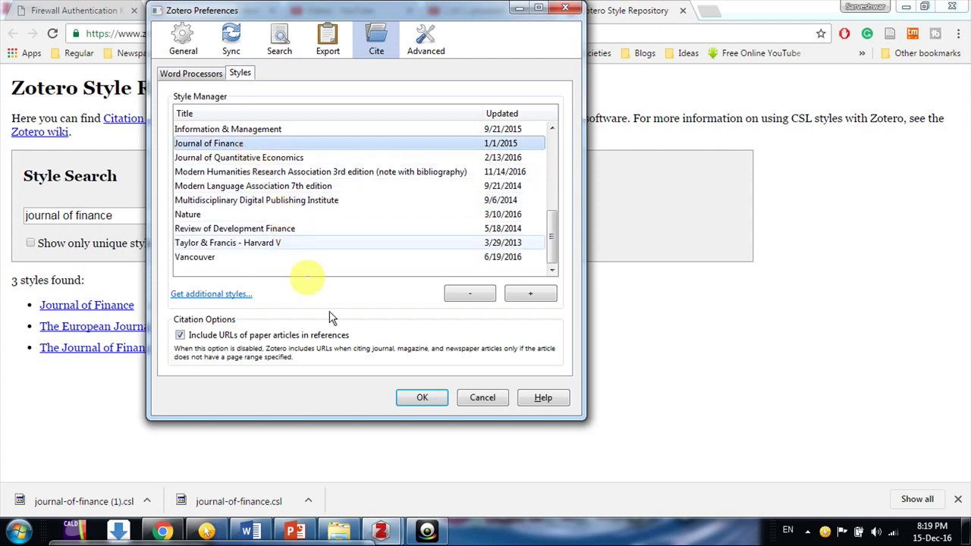
pyautogui.click(420, 400)
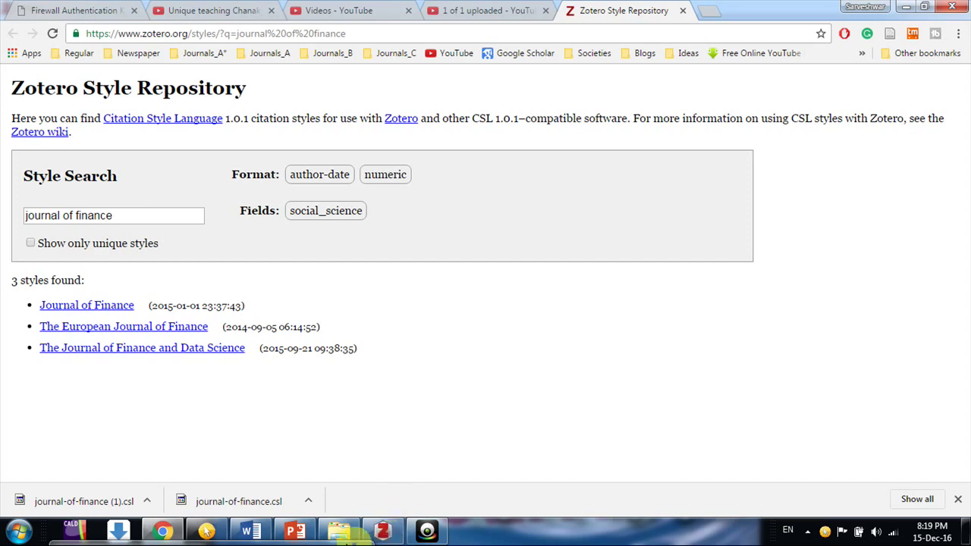
# Set the Word document's Zotero citation style to Journal of Finance.
pyautogui.click(254, 529)
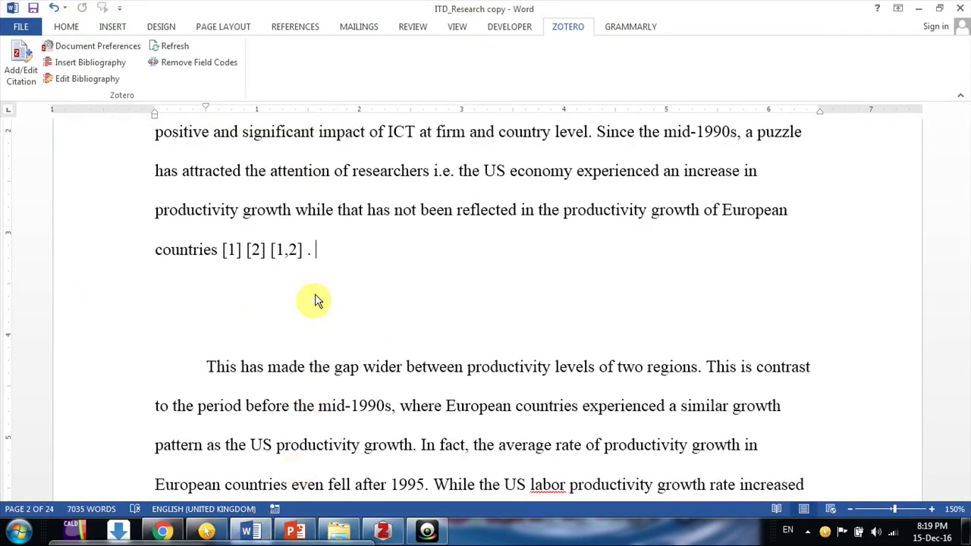
pyautogui.click(62, 46)
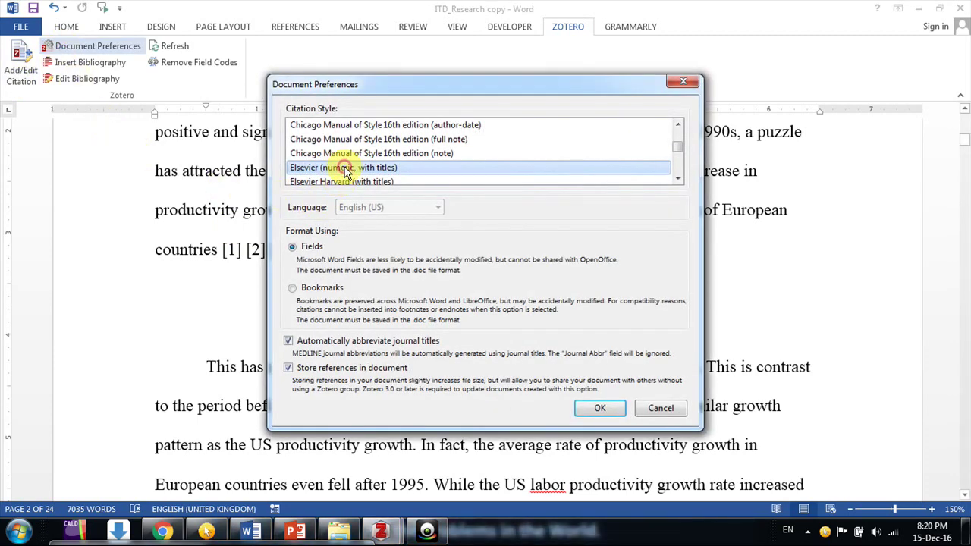
pyautogui.scroll(-2, 343, 174)
pyautogui.click(345, 168)
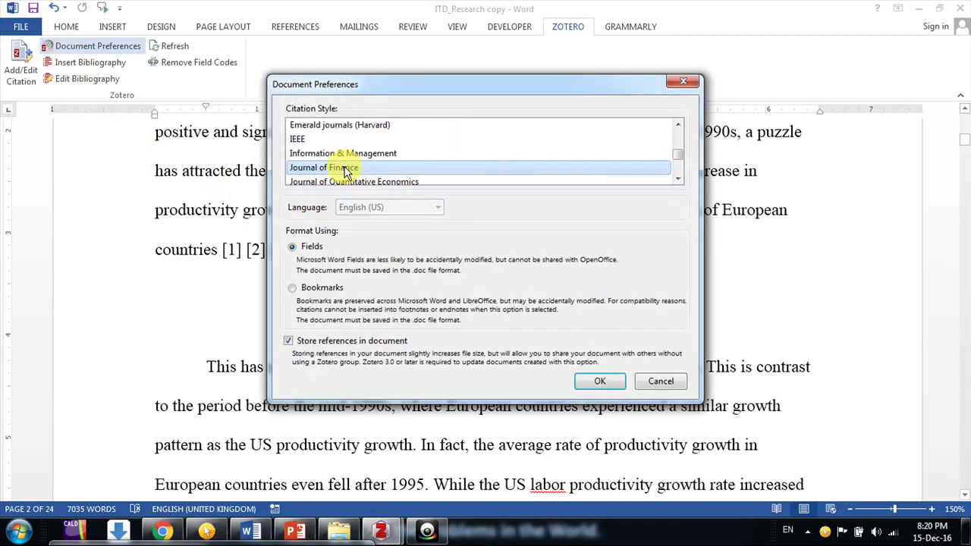
pyautogui.click(590, 383)
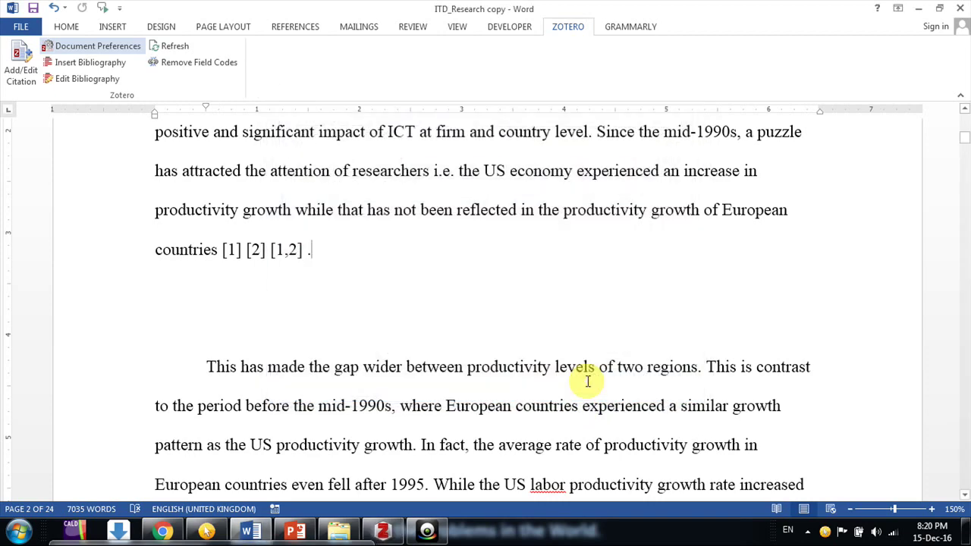